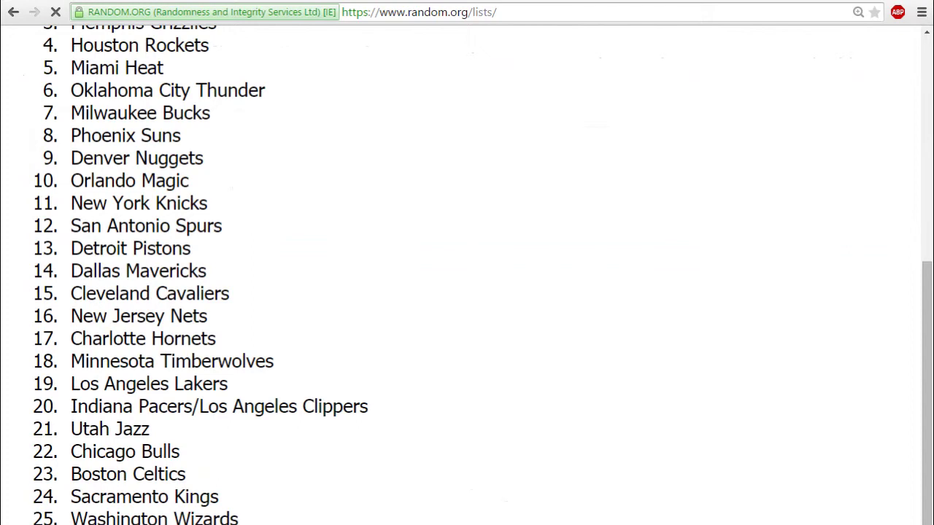
Re-randomize the list of NBA teams four more times in the List Randomizer
scroll(467, 292, "down", 7)
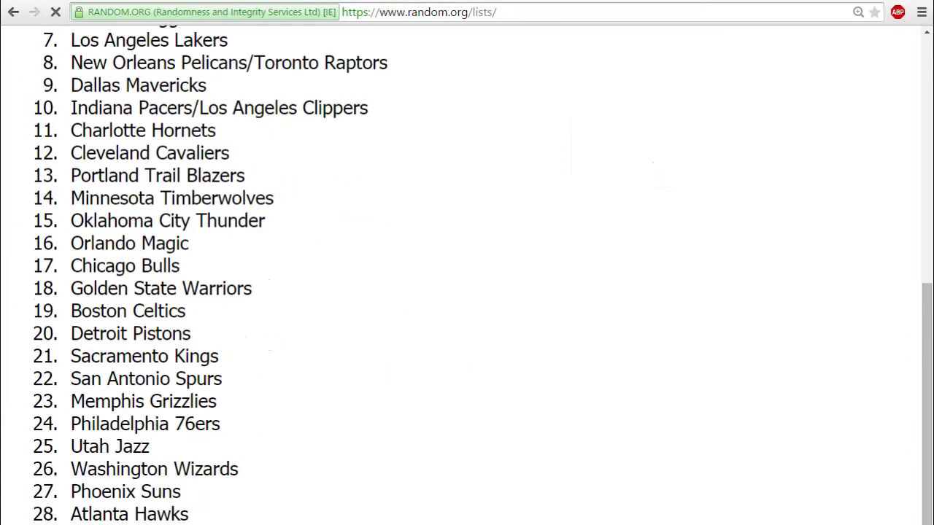
key("F5")
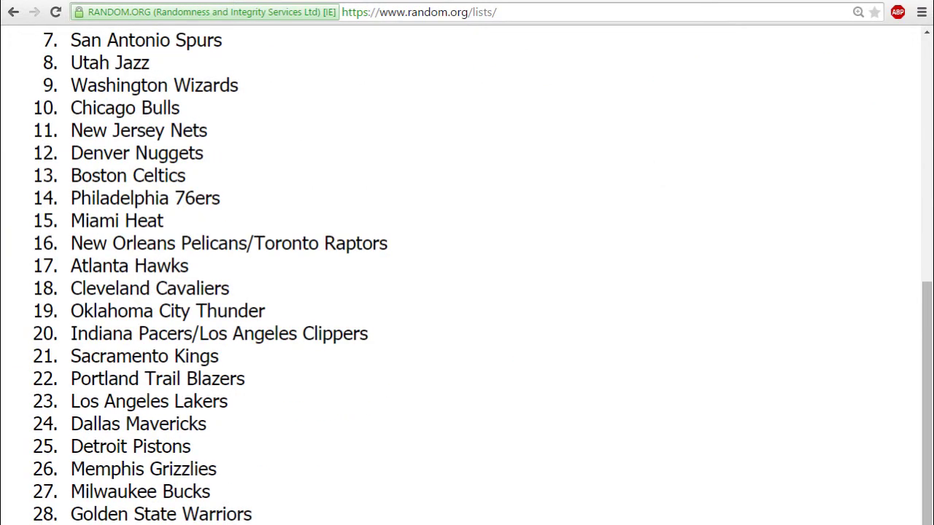
key("F5")
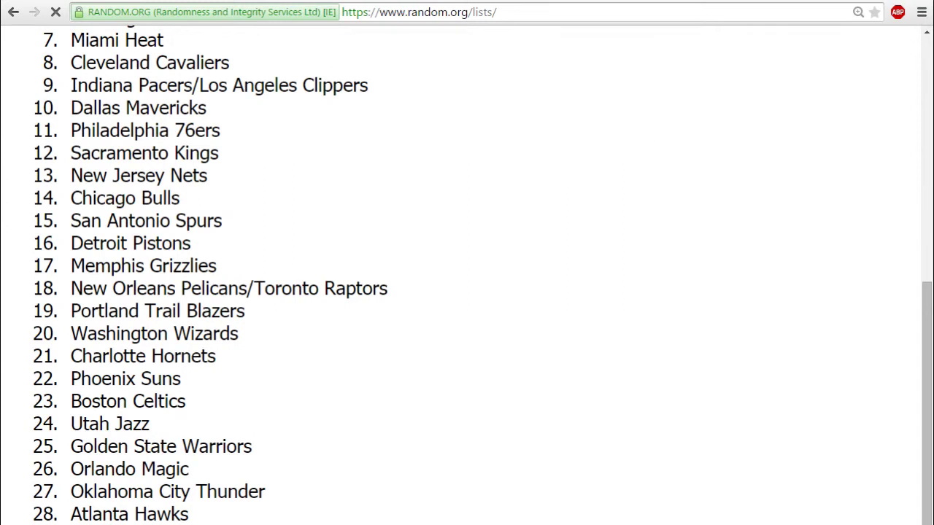
key("F5")
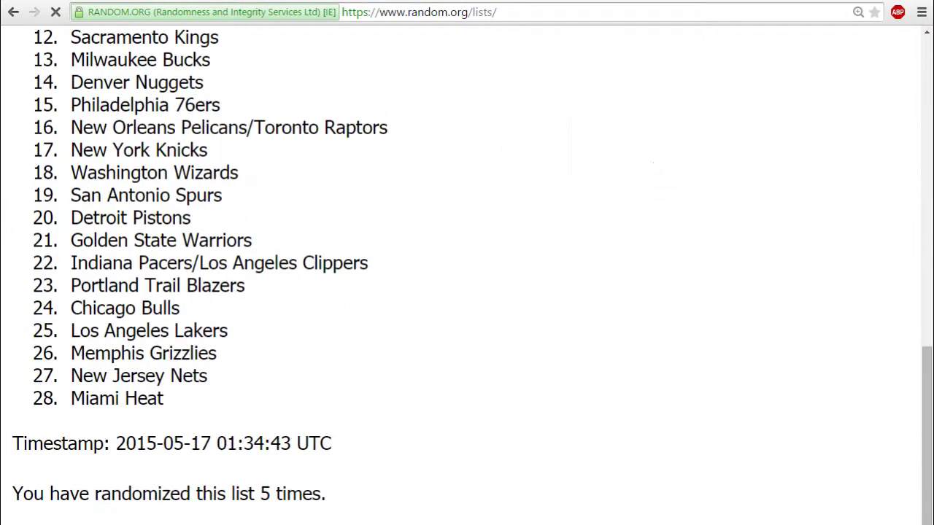
key("F5")
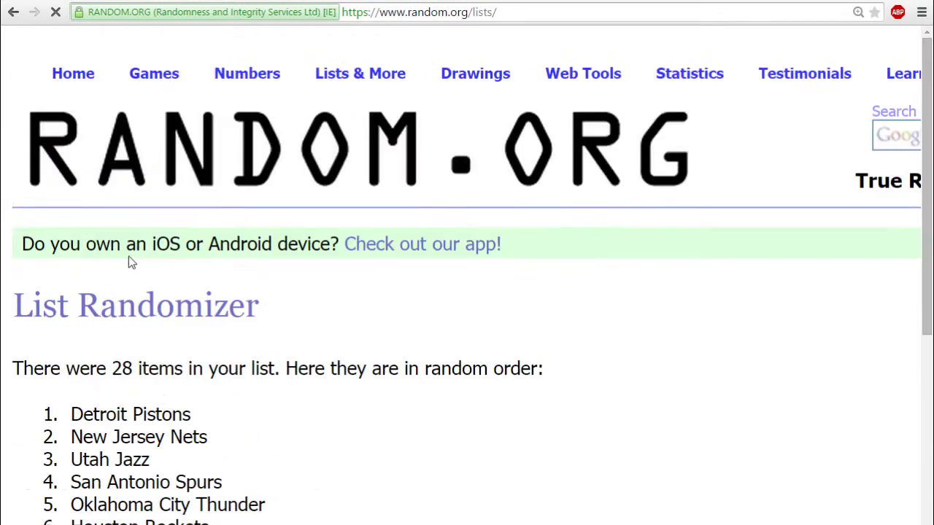
Copy the randomized teams and paste them into the Teams List spreadsheet over column W, starting at W3
left_click_drag(72, 407, 65, 524)
scroll(71, 408, "down", 4)
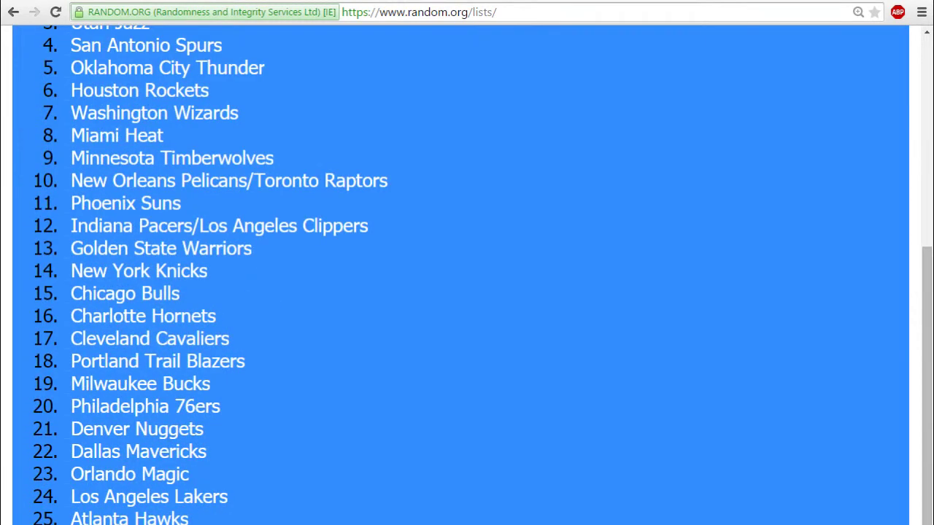
left_click(386, 0)
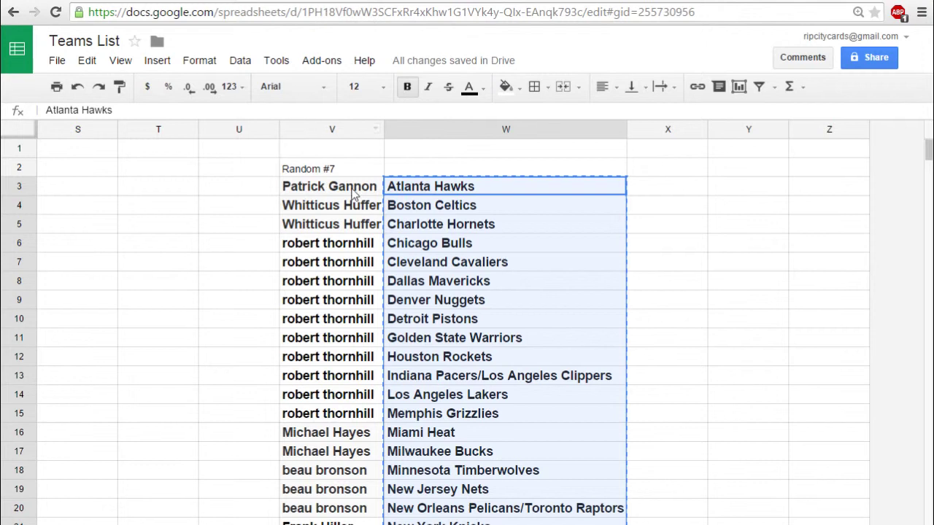
right_click(428, 189)
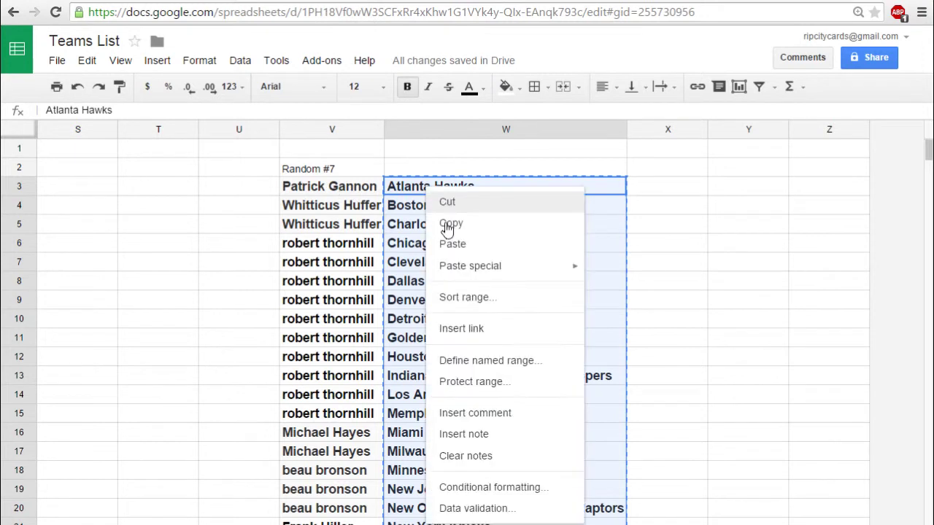
left_click(475, 244)
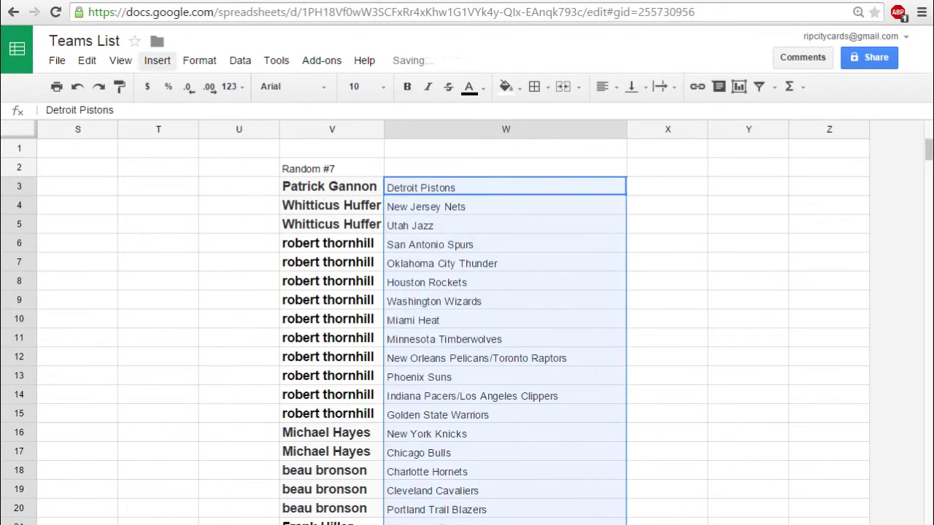
Return to the List Randomizer holding the participant names, randomize that list and re-randomize it five more times
left_click(189, 2)
scroll(216, 360, "down", 4)
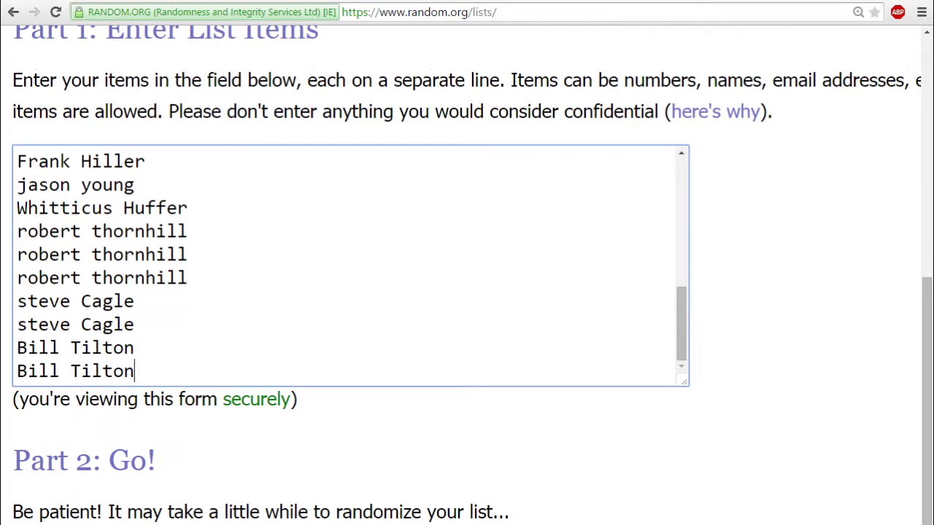
left_click(151, 522)
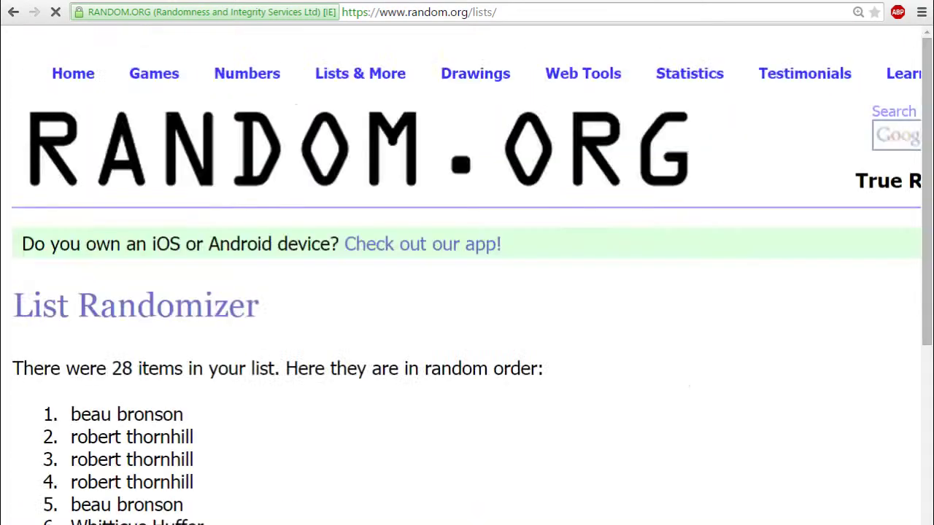
scroll(467, 292, "down", 7)
key("F5")
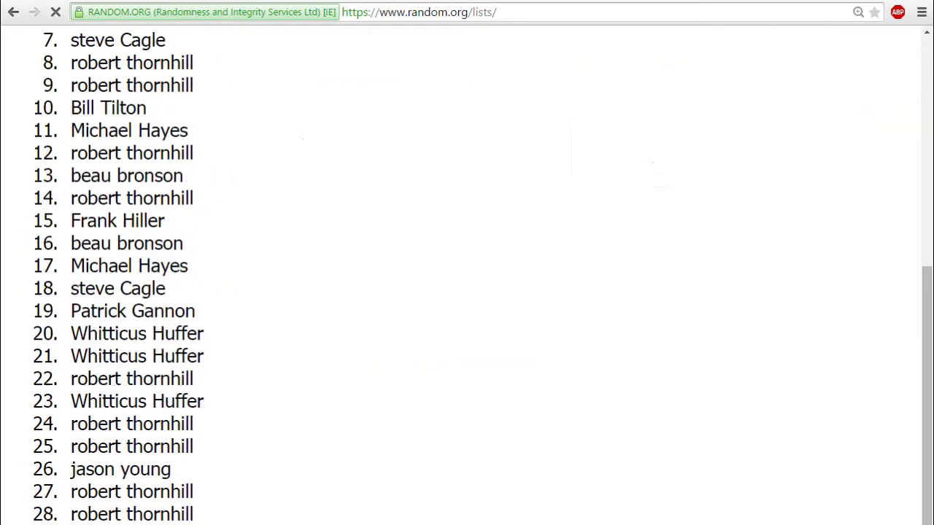
key("F5")
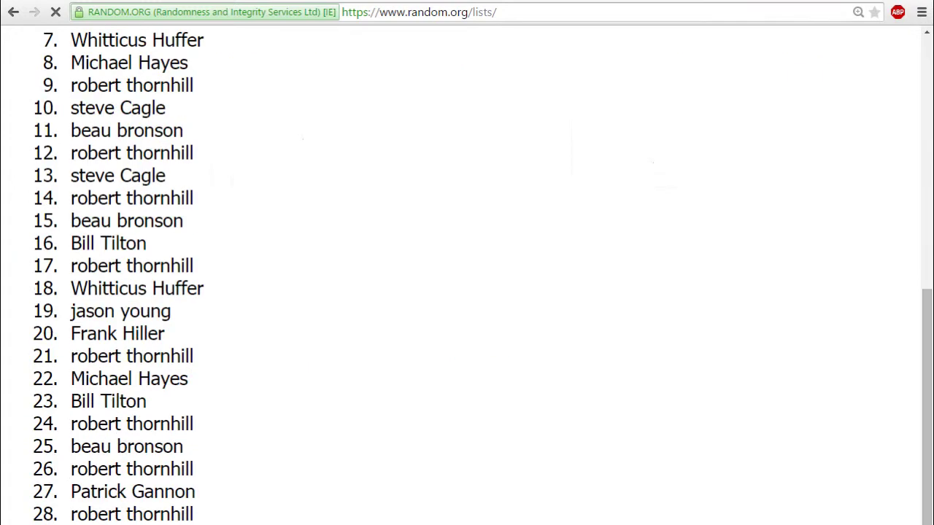
key("F5")
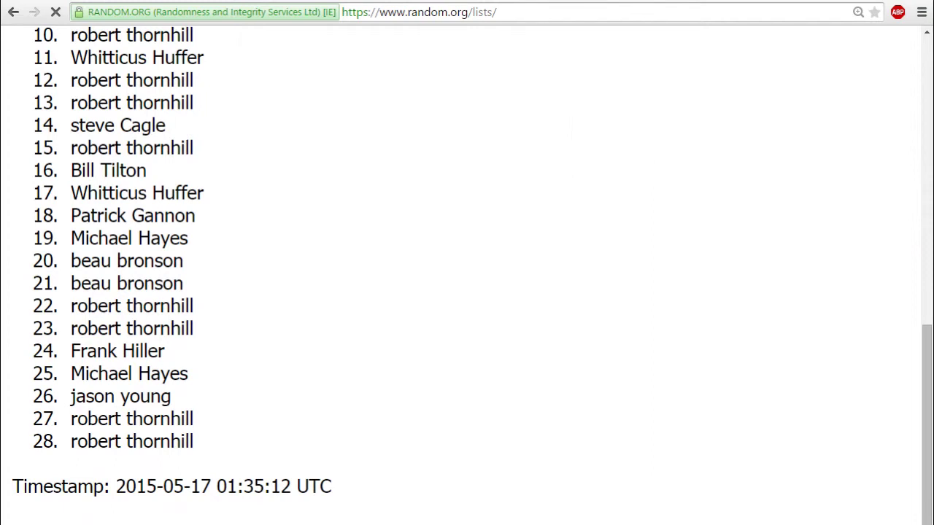
key("F5")
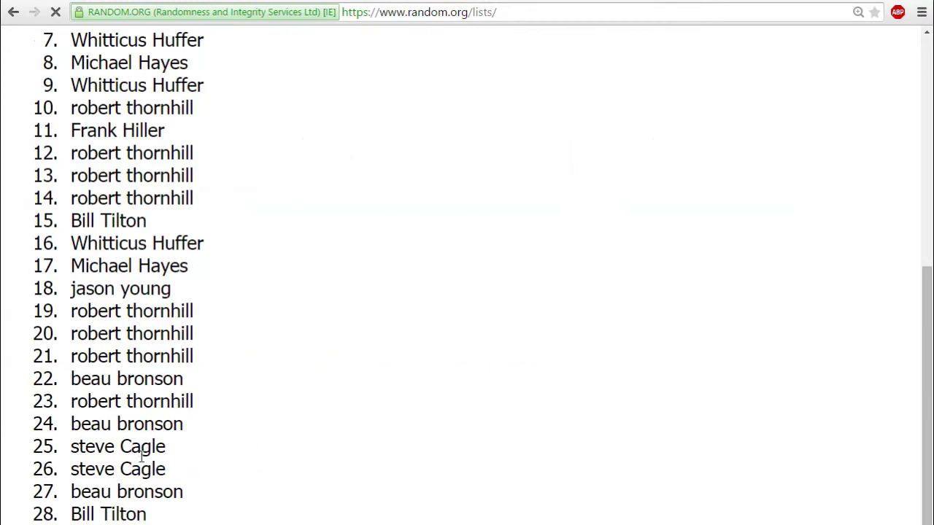
key("F5")
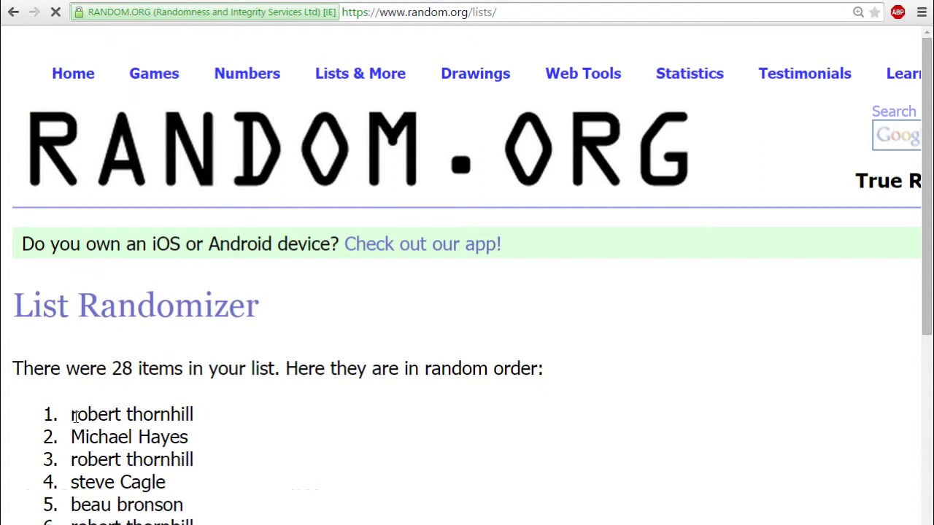
Copy the randomized participant names and paste them into the Teams List spreadsheet over column V, starting at V3
left_click_drag(77, 415, 175, 524)
key("ctrl+c")
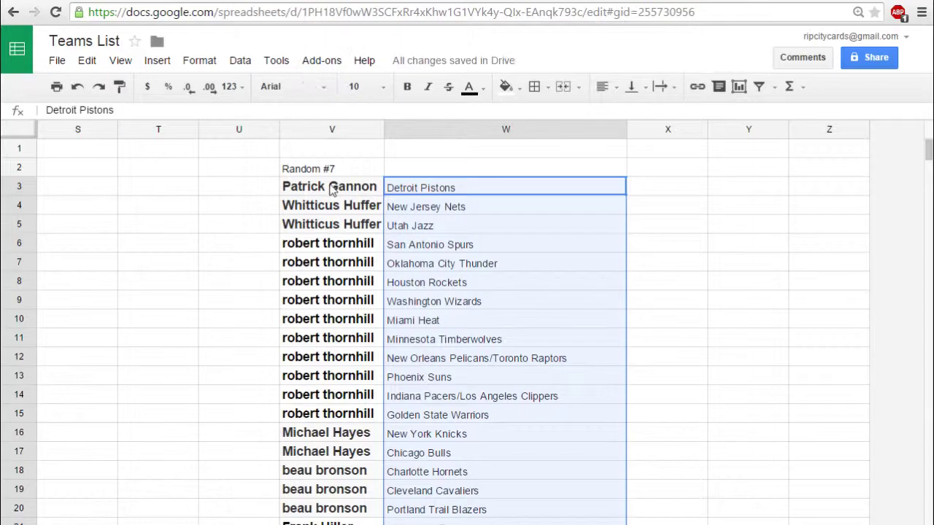
left_click(332, 188)
right_click(331, 188)
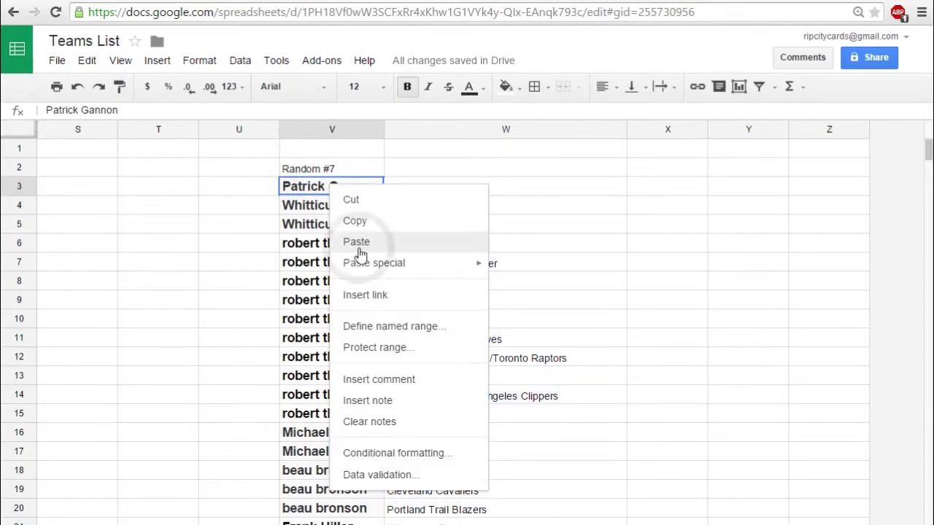
left_click(357, 244)
Format the pasted names and teams in columns V and W as bold, size 11 text
scroll(440, 389, "down", 2)
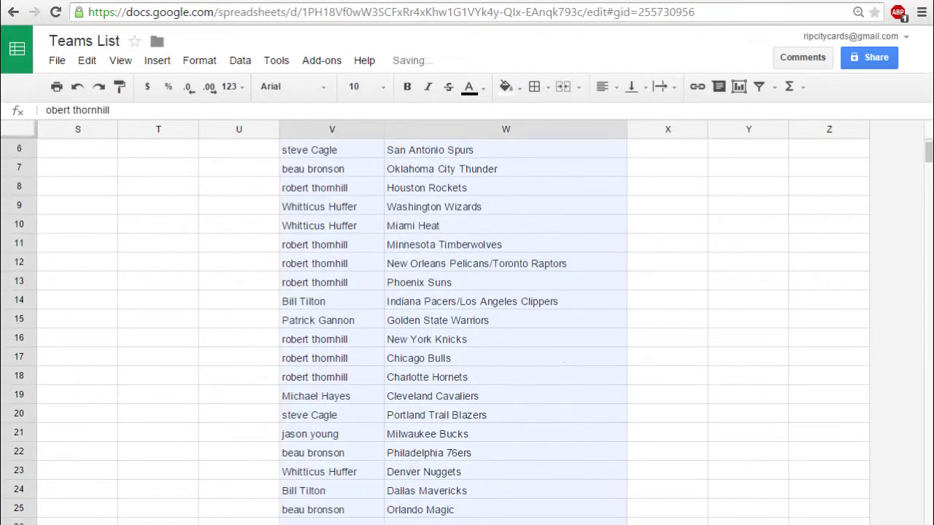
left_click(382, 86)
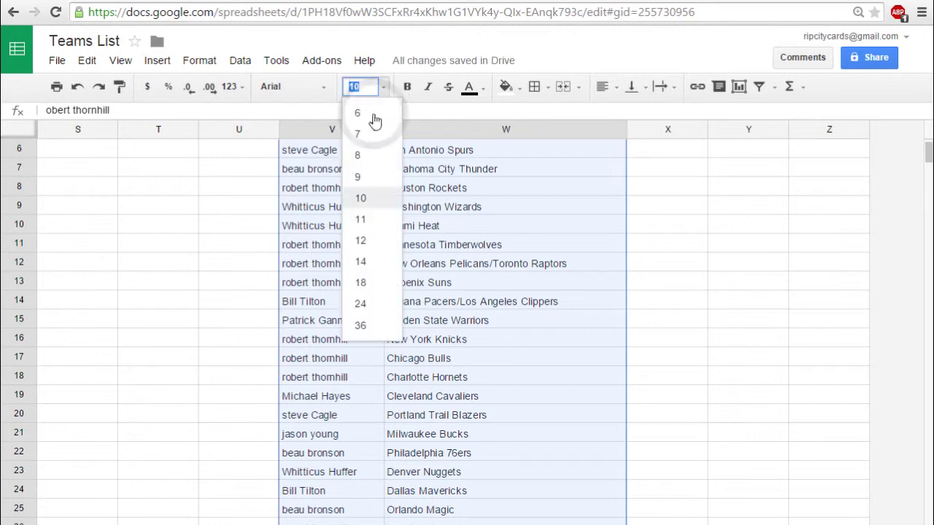
left_click(362, 219)
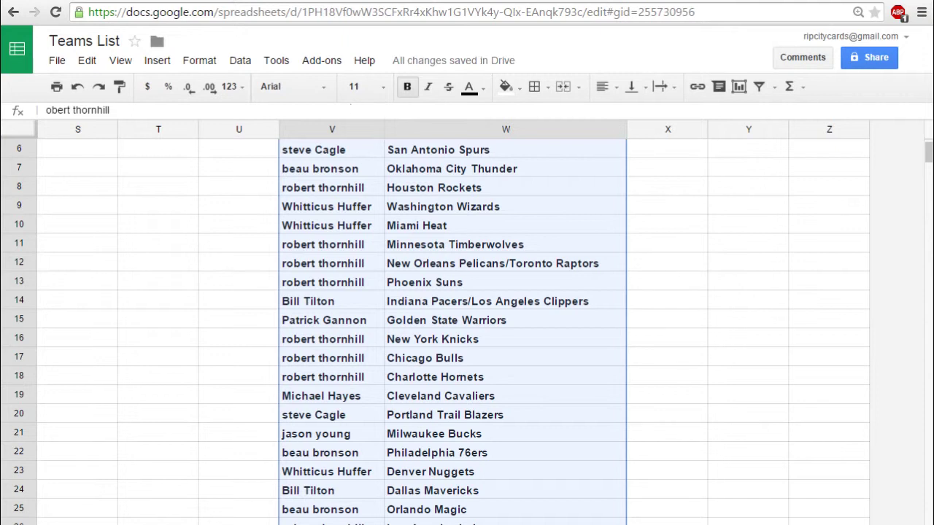
Review the participant and team pairings under Random #7 from the first row to the end of the list
scroll(810, 197, "up", 3)
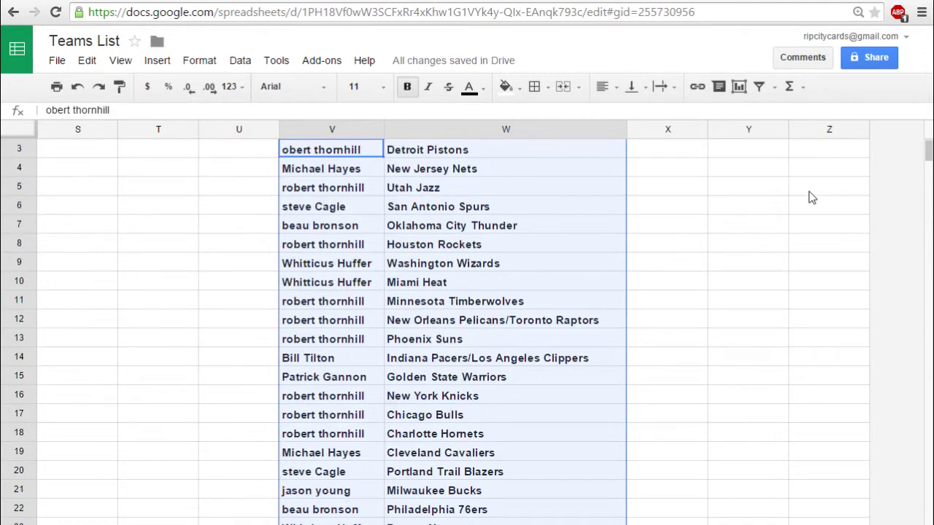
scroll(809, 197, "down", 1)
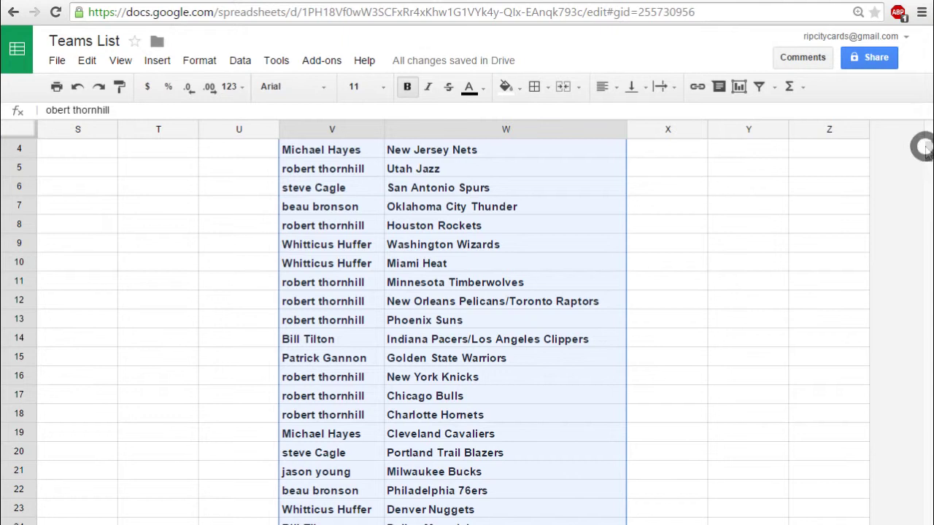
scroll(928, 149, "up", 1)
left_click_drag(928, 149, 928, 149)
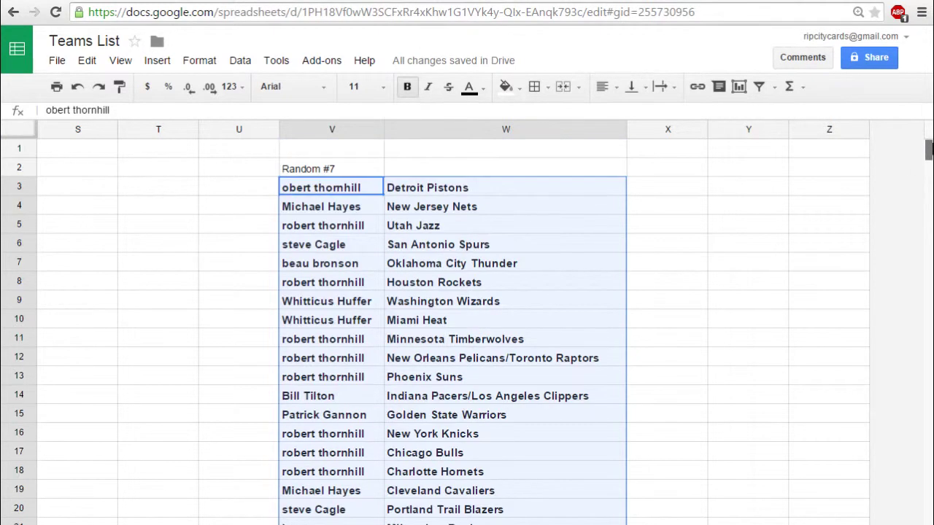
left_click(584, 493)
key("Down")
key("Down")
key("Down")
key("Down")
key("Down")
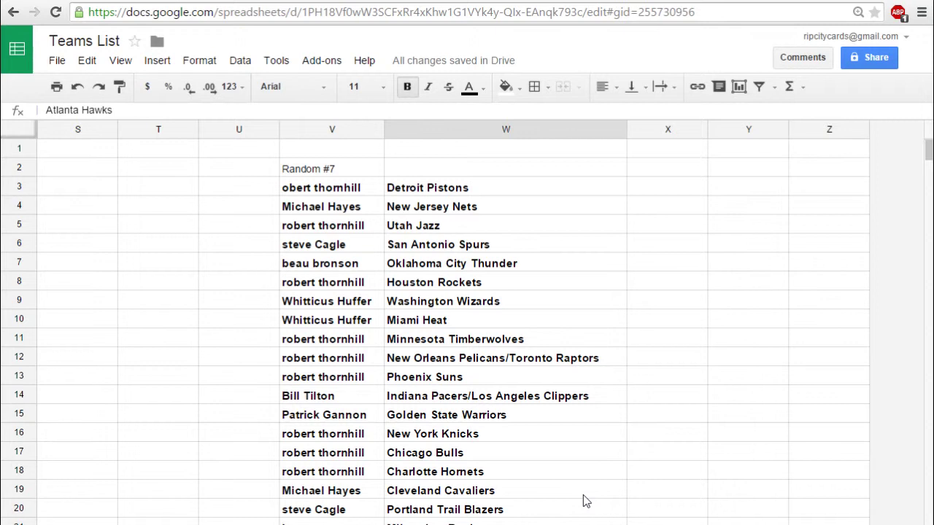
key("Down")
key("Down")
key("Up")
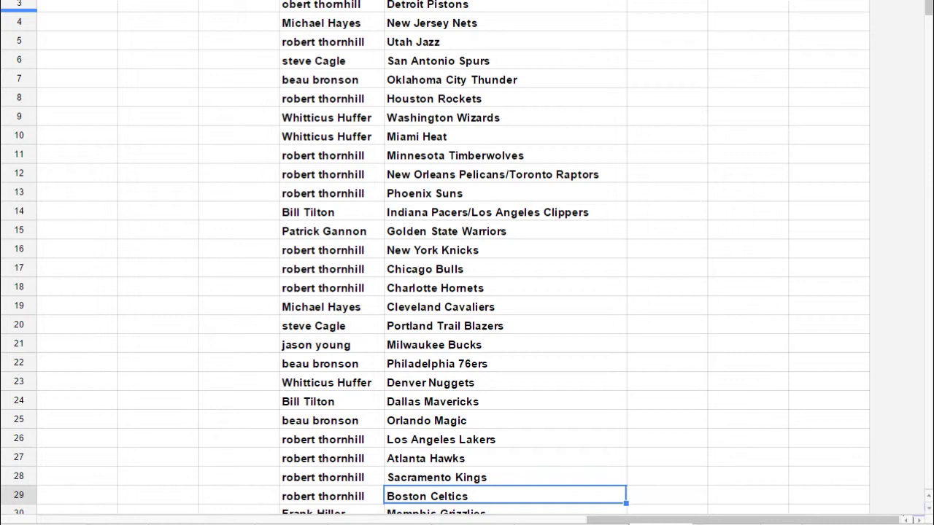
Add the missing first letter as a capital R to the name in cell V3
left_click(287, 7)
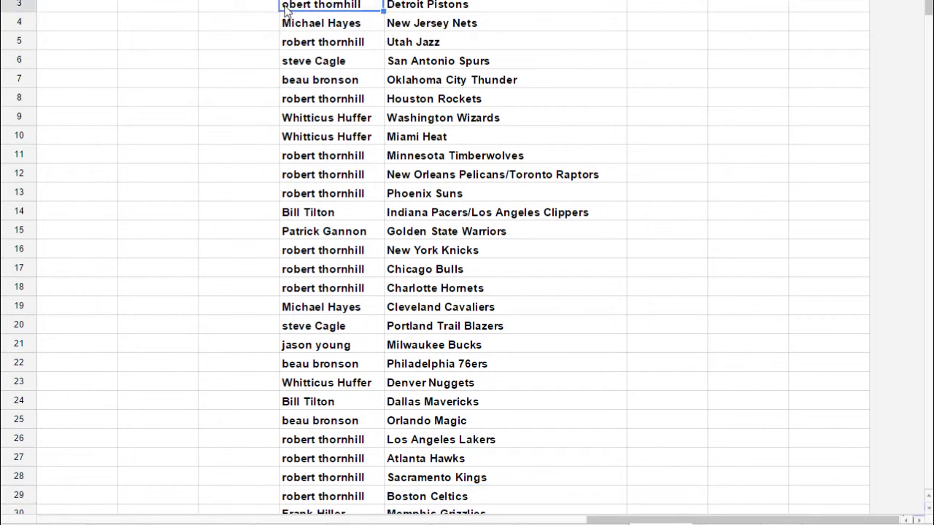
double_click(286, 7)
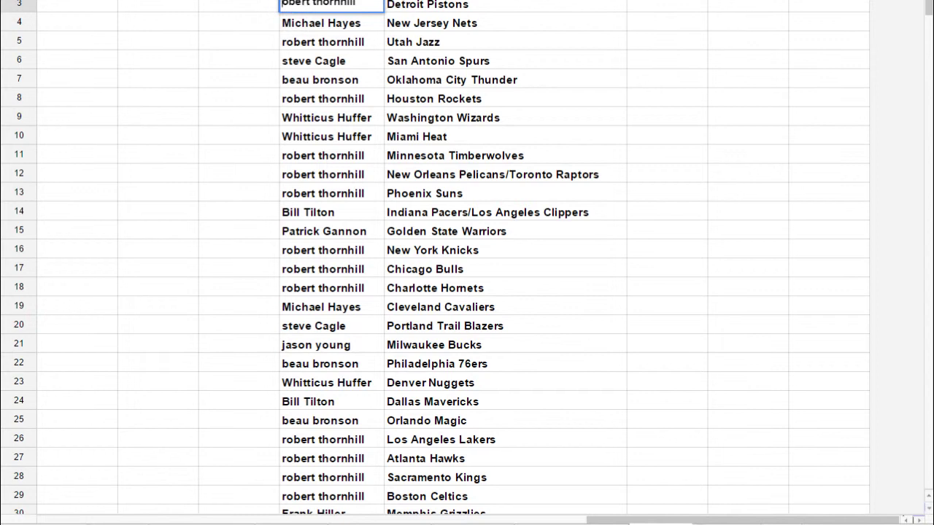
type("R")
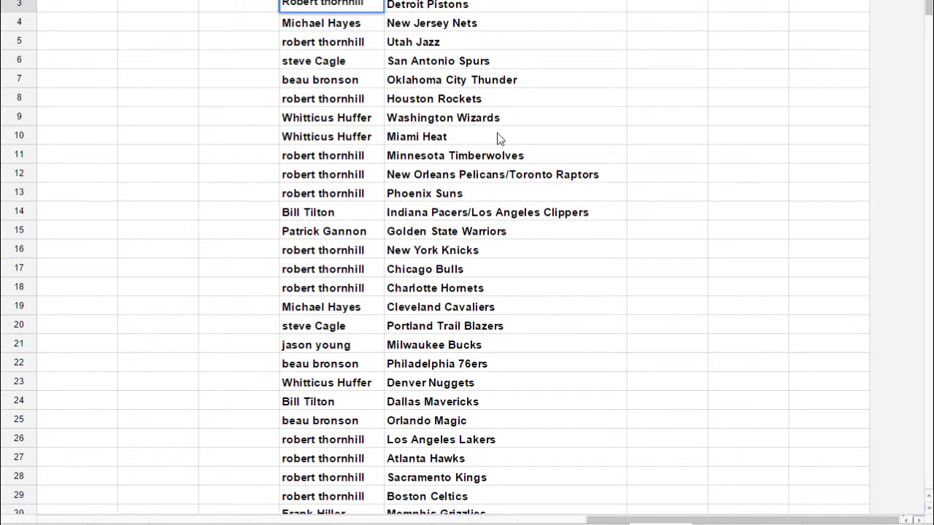
scroll(506, 135, "up", 1)
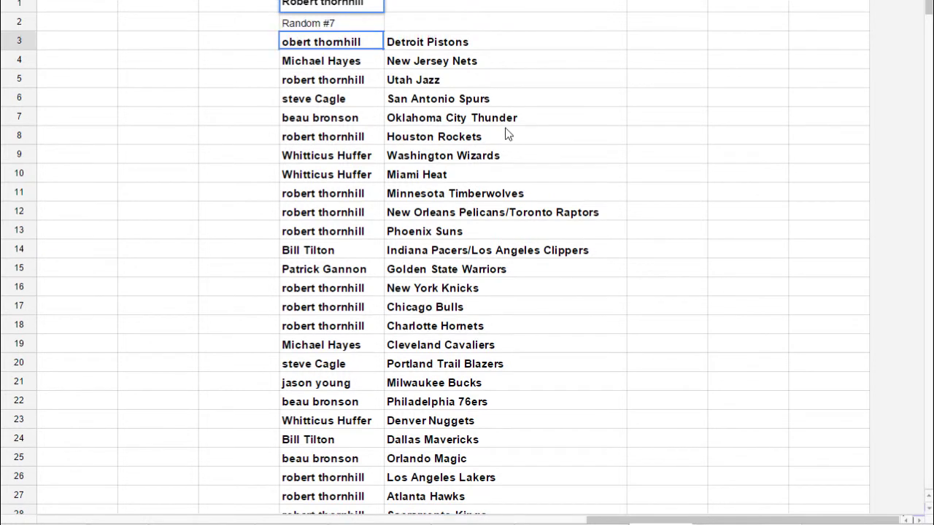
left_click(292, 86)
Preview the printout of range V3:W30 as a selection on Letter paper, fit to width in portrait, and close the preview
left_click_drag(293, 40, 454, 438)
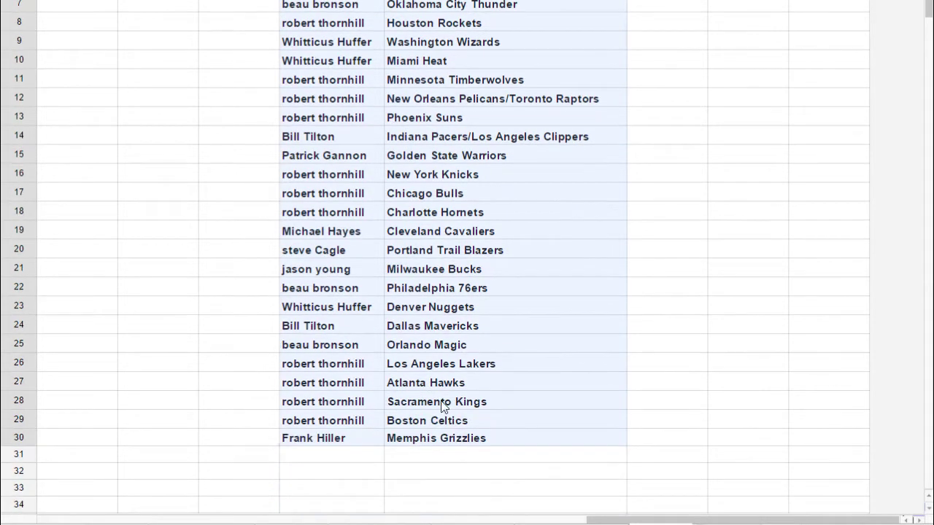
right_click(414, 273)
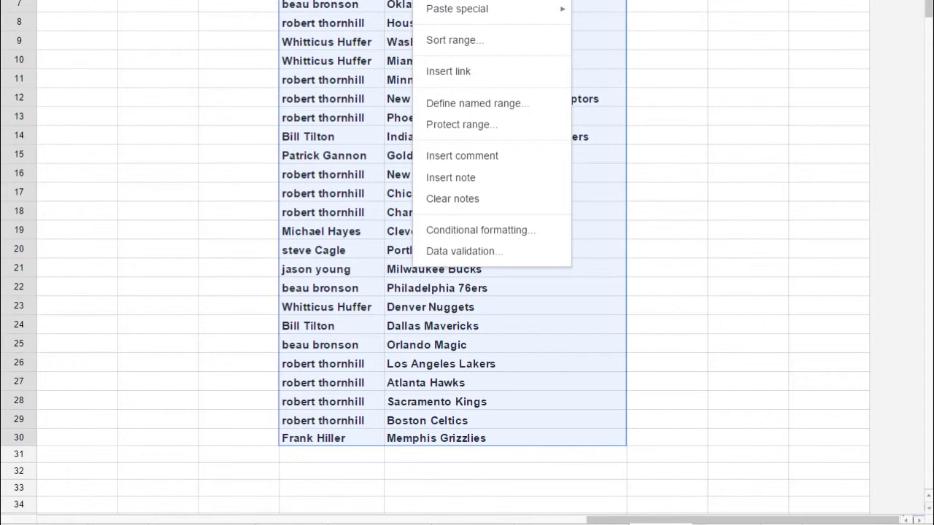
key("Escape")
key("ctrl+p")
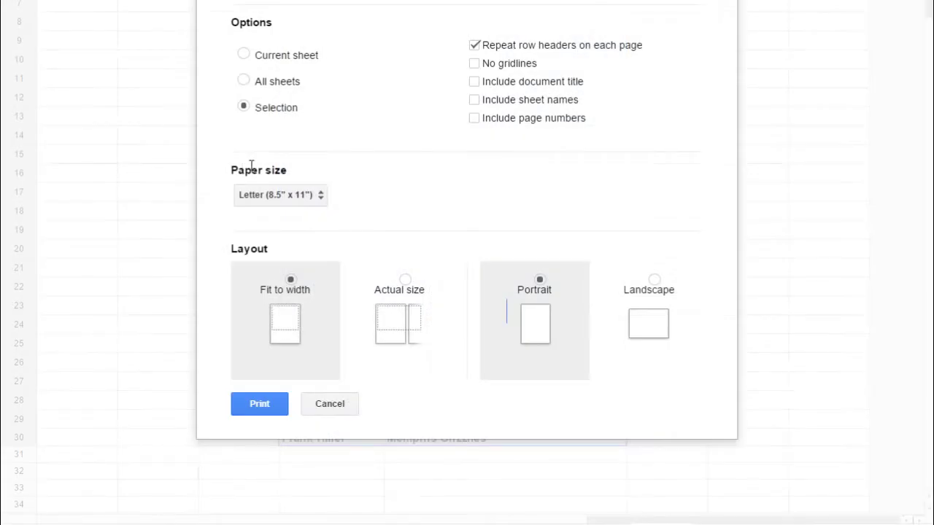
left_click(259, 405)
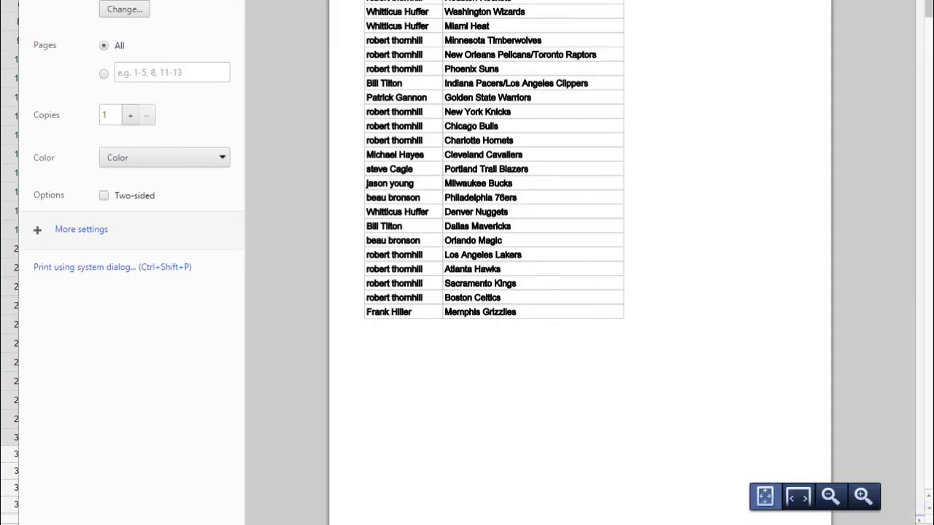
key("Escape")
Check the corrected Random #7 pairings from row 3 down to the last rows
scroll(412, 164, "up", 2)
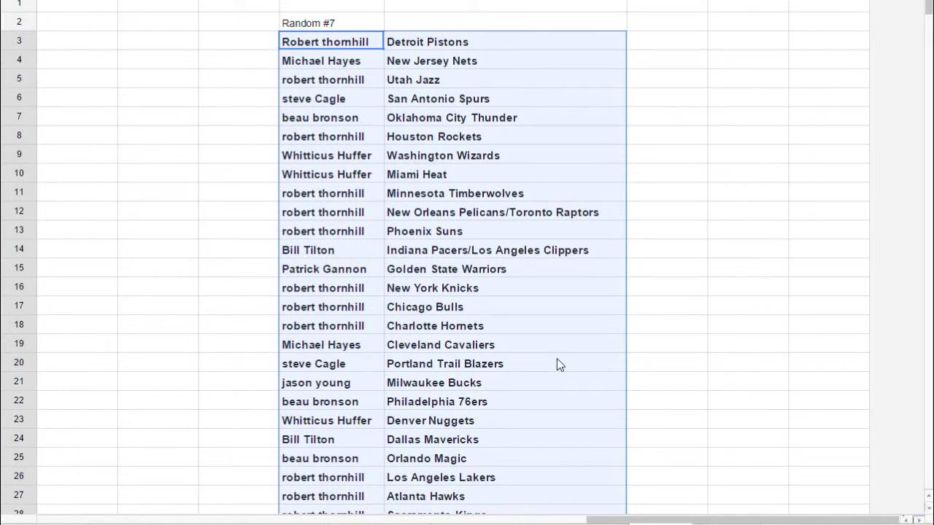
scroll(575, 342, "down", 1)
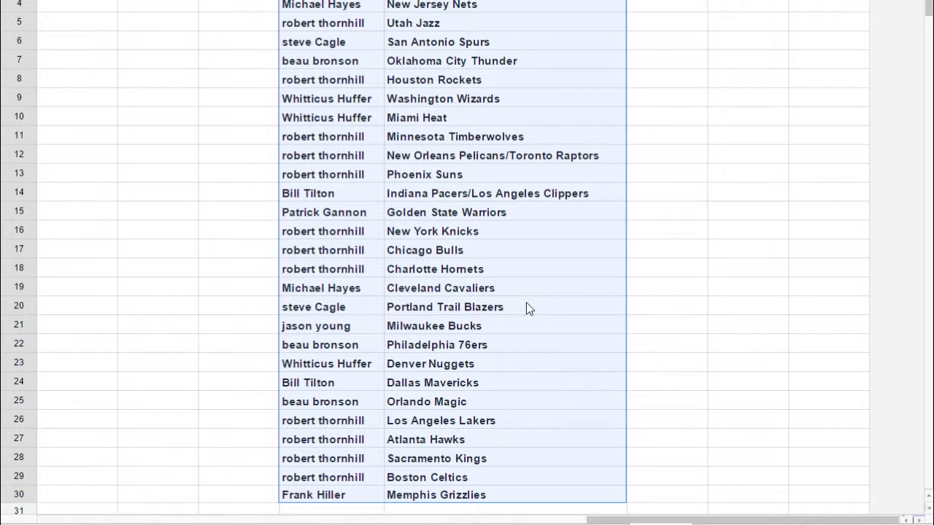
scroll(518, 302, "up", 1)
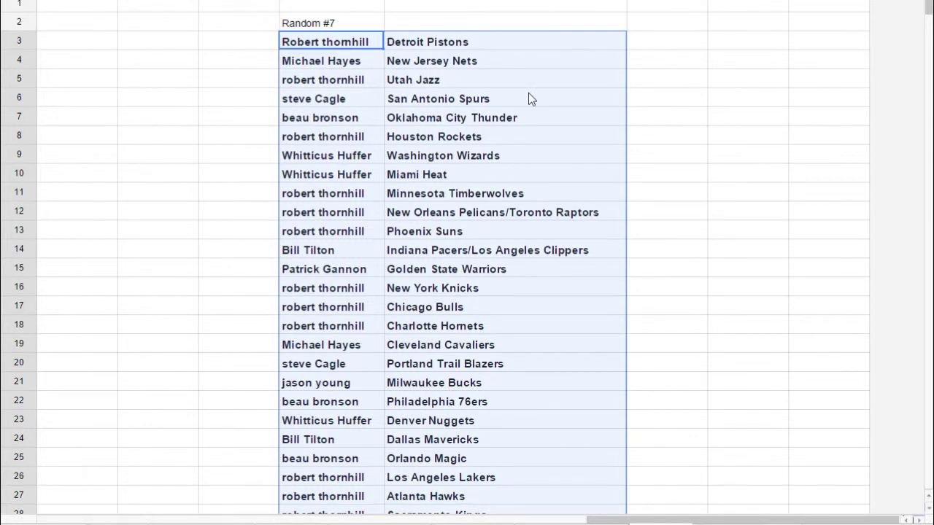
left_click(468, 502)
key("Down")
key("Down")
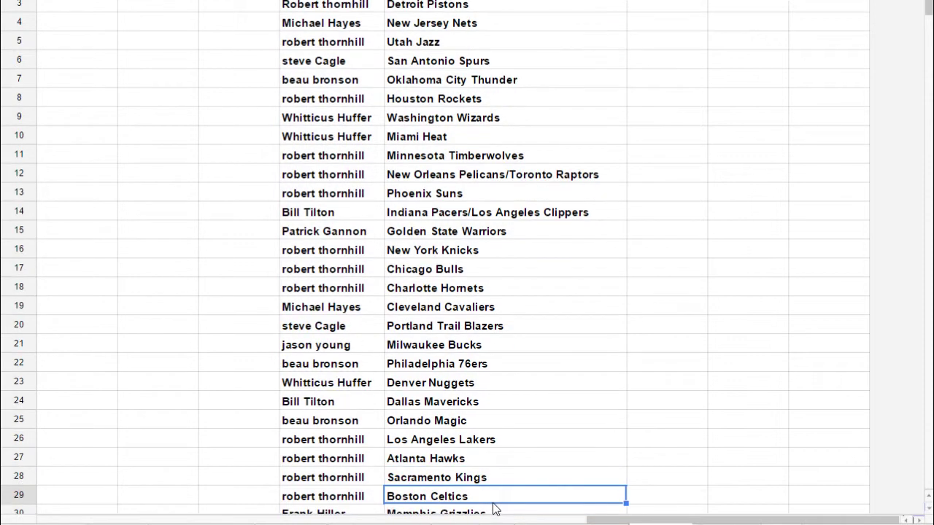